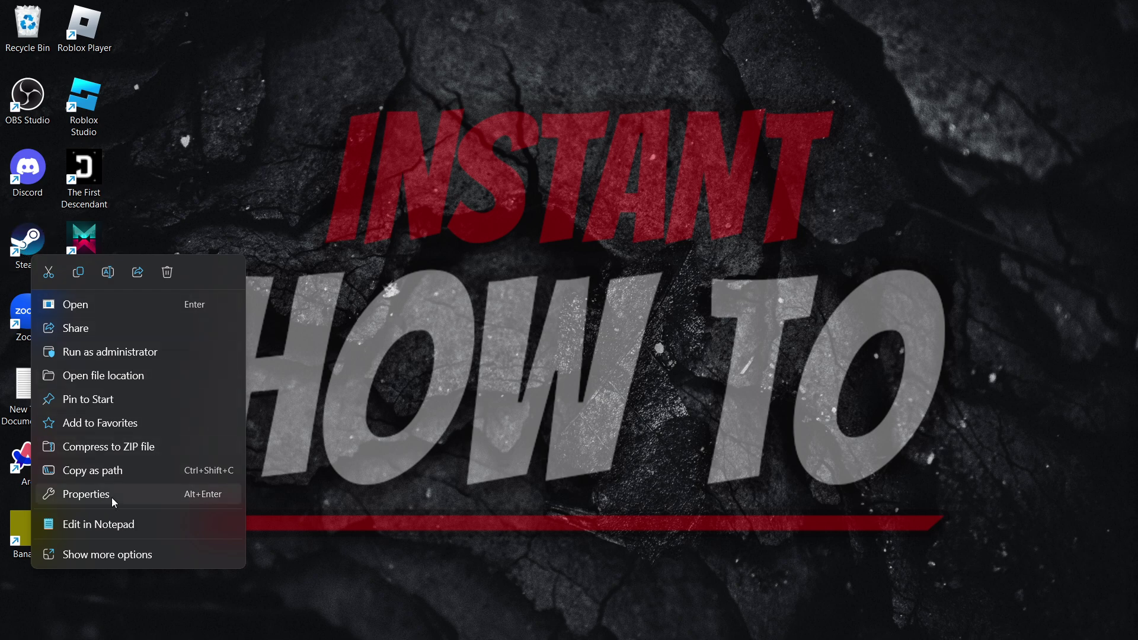
In the Steam shortcut's compatibility properties, turn on disabling fullscreen optimizations and running the program as an administrator.
left_click(111, 497)
left_click_drag(145, 233, 551, 120)
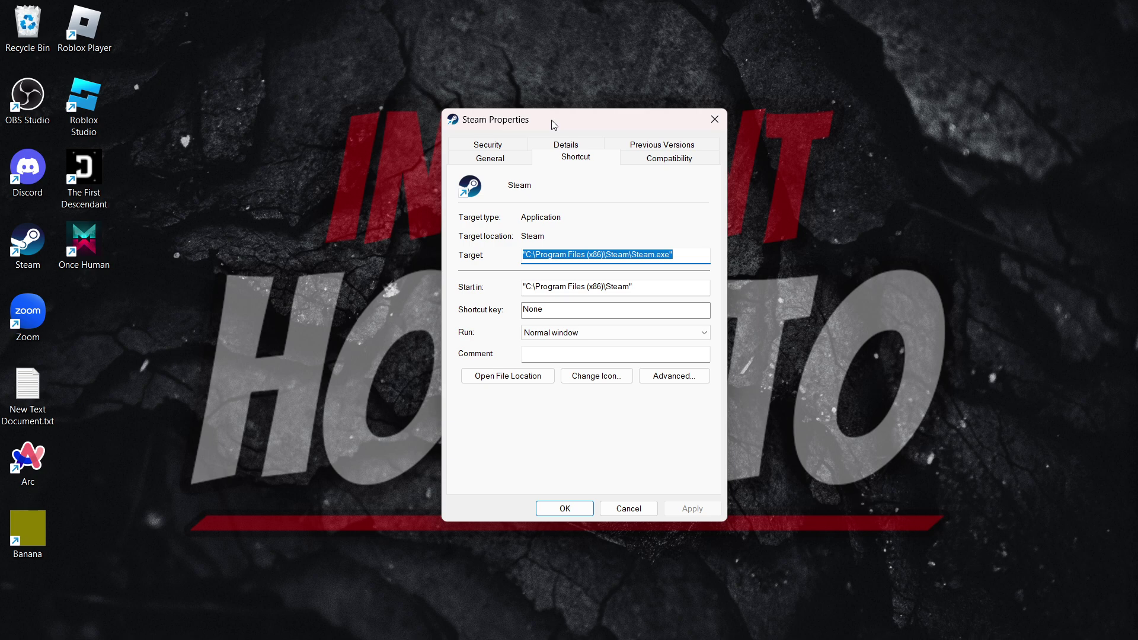
left_click(680, 163)
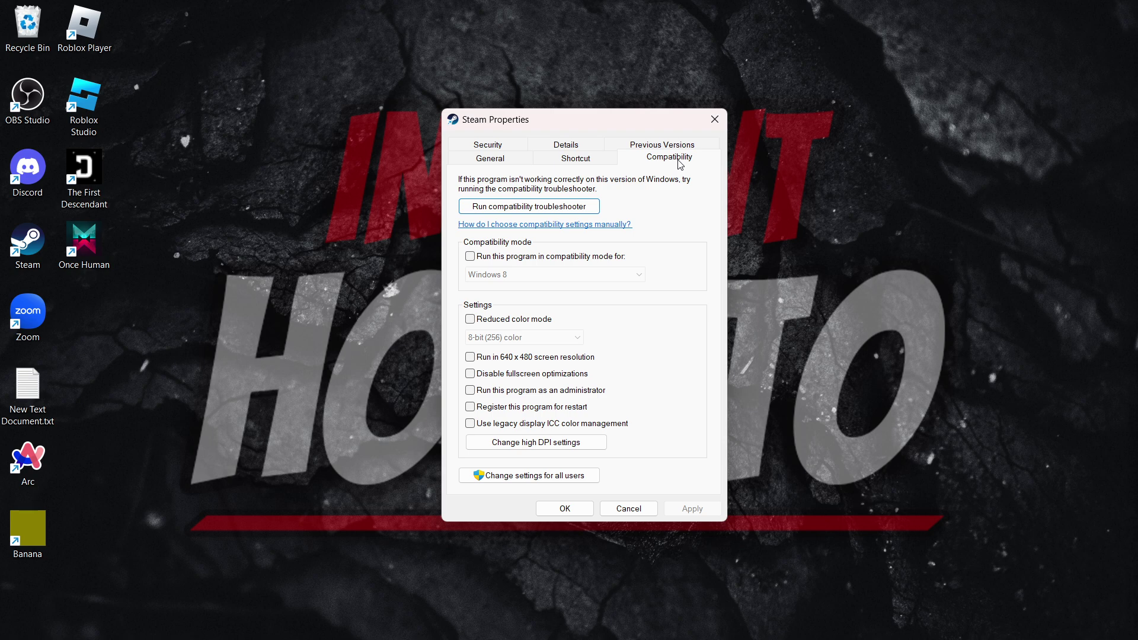
left_click(499, 376)
left_click(533, 393)
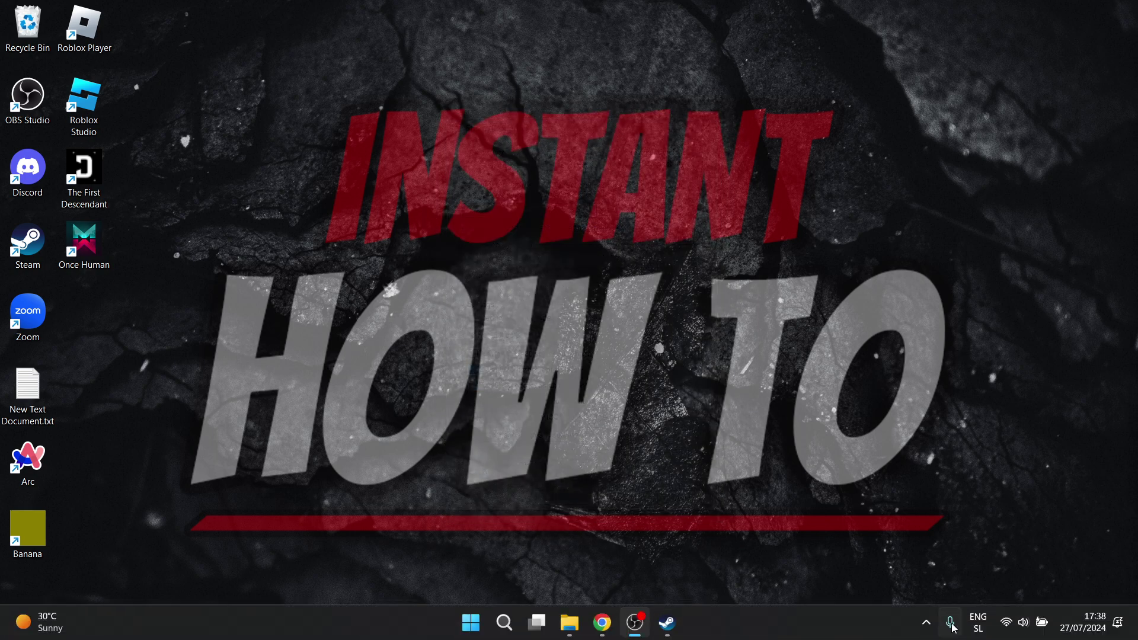
Switch to Steam and open the Downloads section of its settings.
left_click(667, 621)
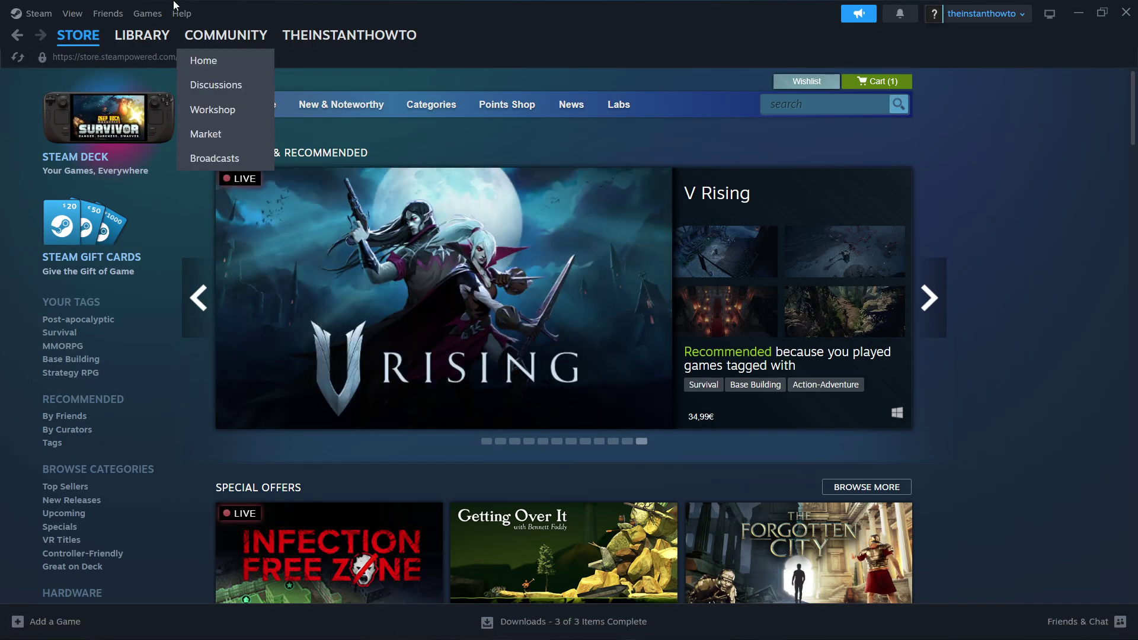
left_click(29, 14)
left_click(41, 156)
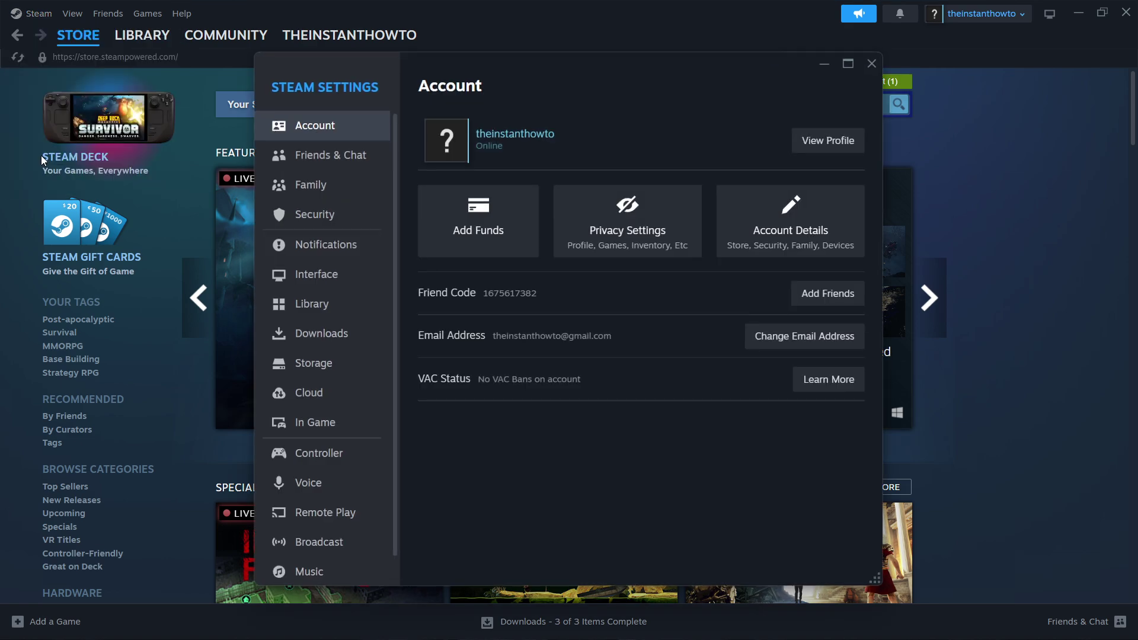
left_click(341, 345)
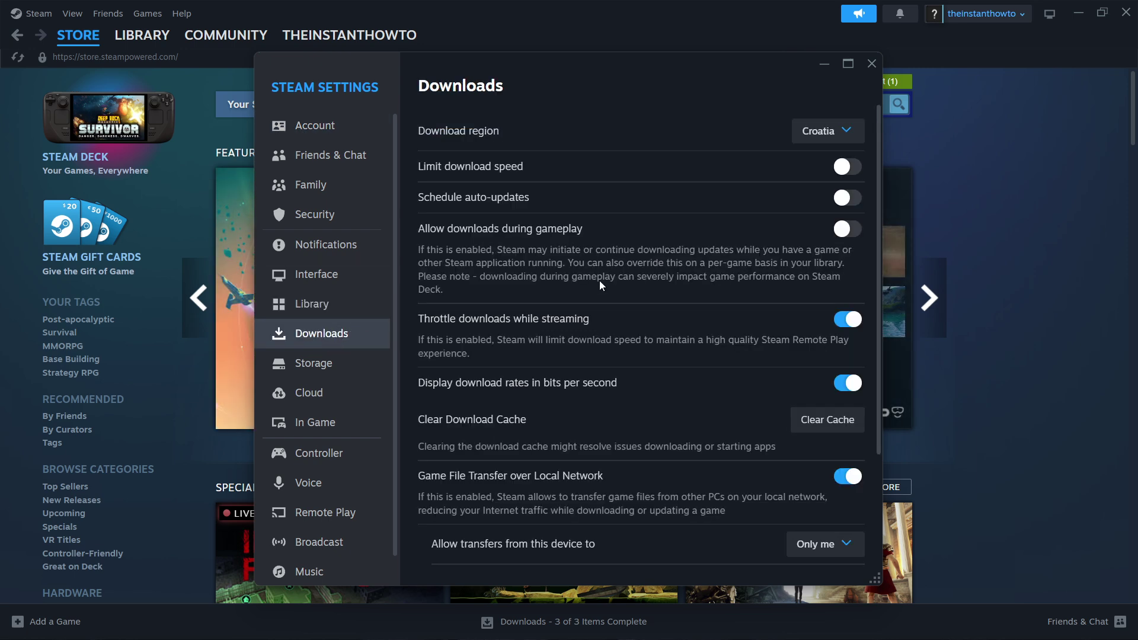
Bring up the confirmation for clearing Steam's download cache and dismiss it.
scroll(606, 273, "down", 5)
scroll(595, 268, "down", 1)
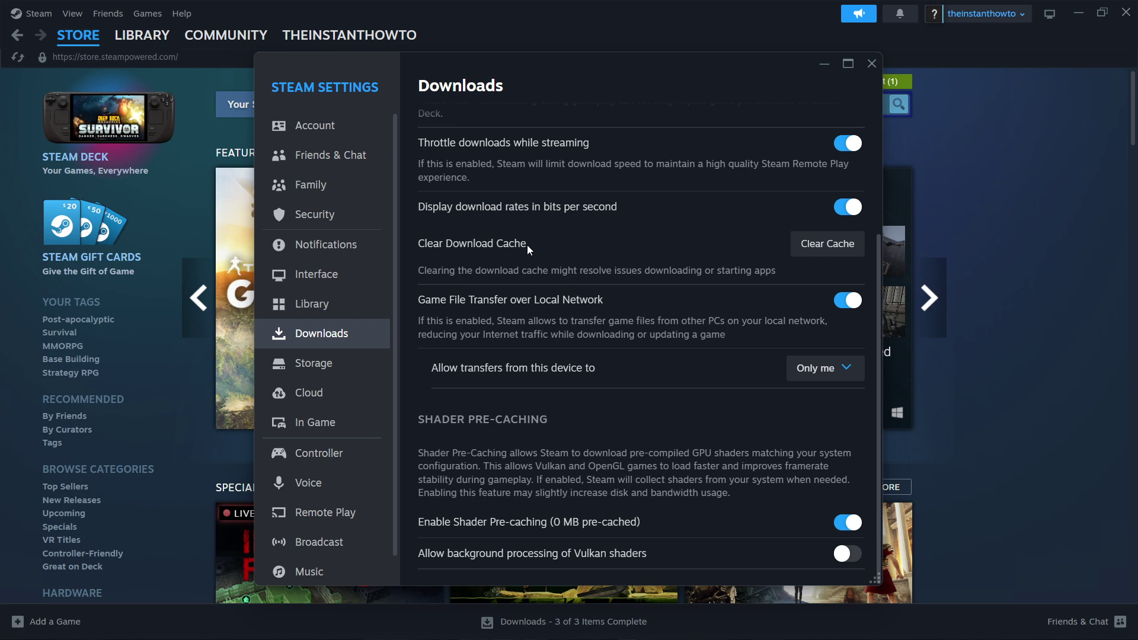
left_click(827, 244)
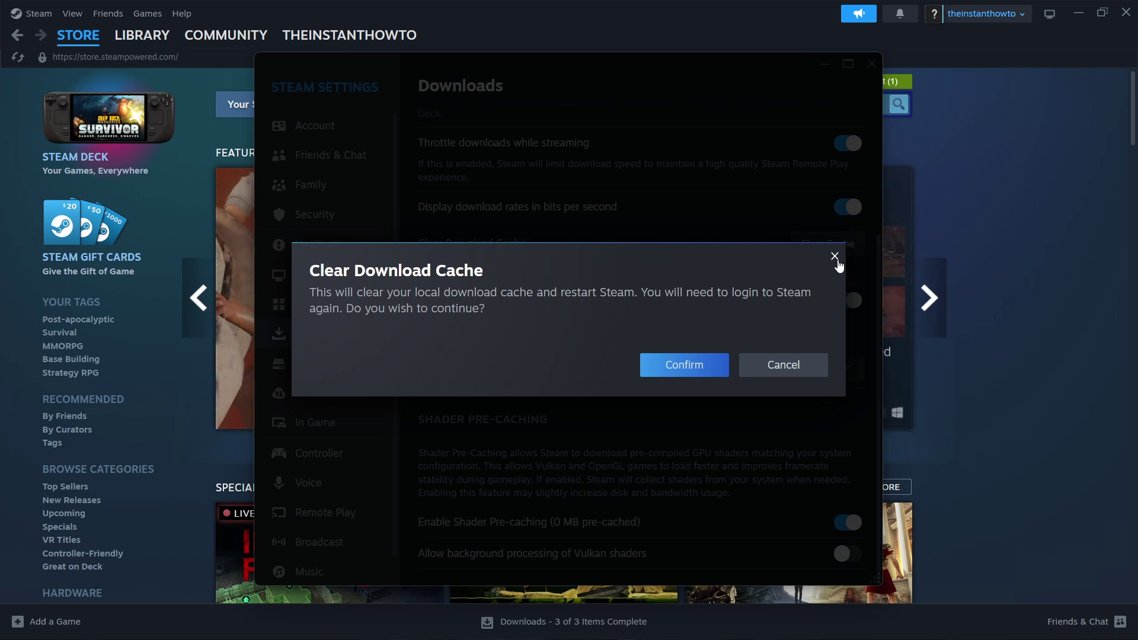
left_click(835, 257)
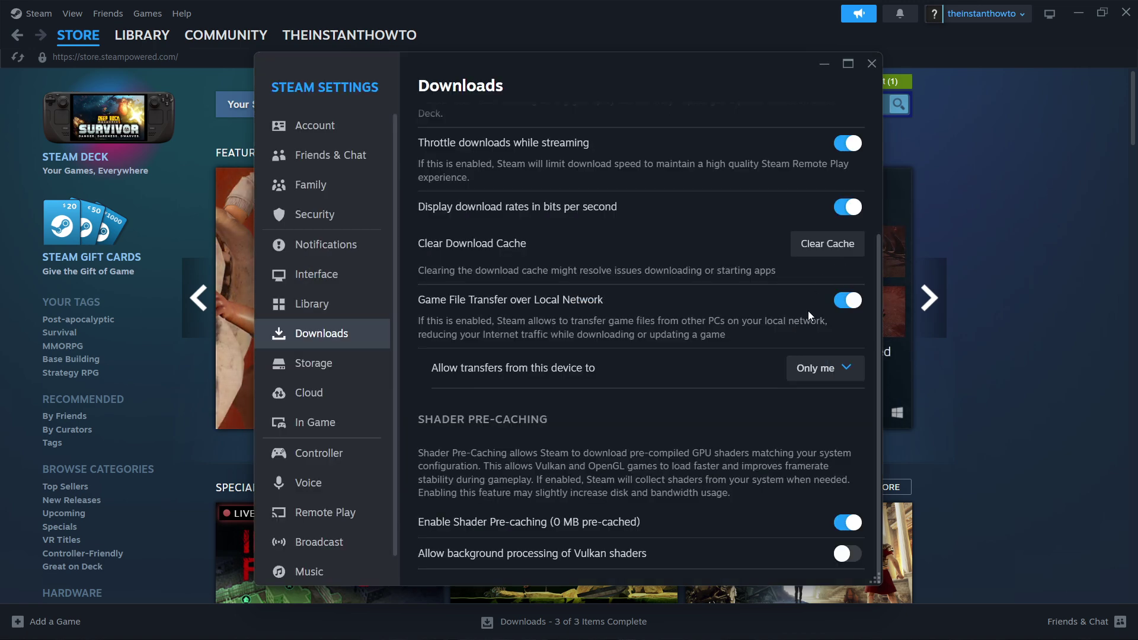
Repair the Steam library folder on Windows-SSD (C:) from the Storage settings and close the settings.
left_click(327, 369)
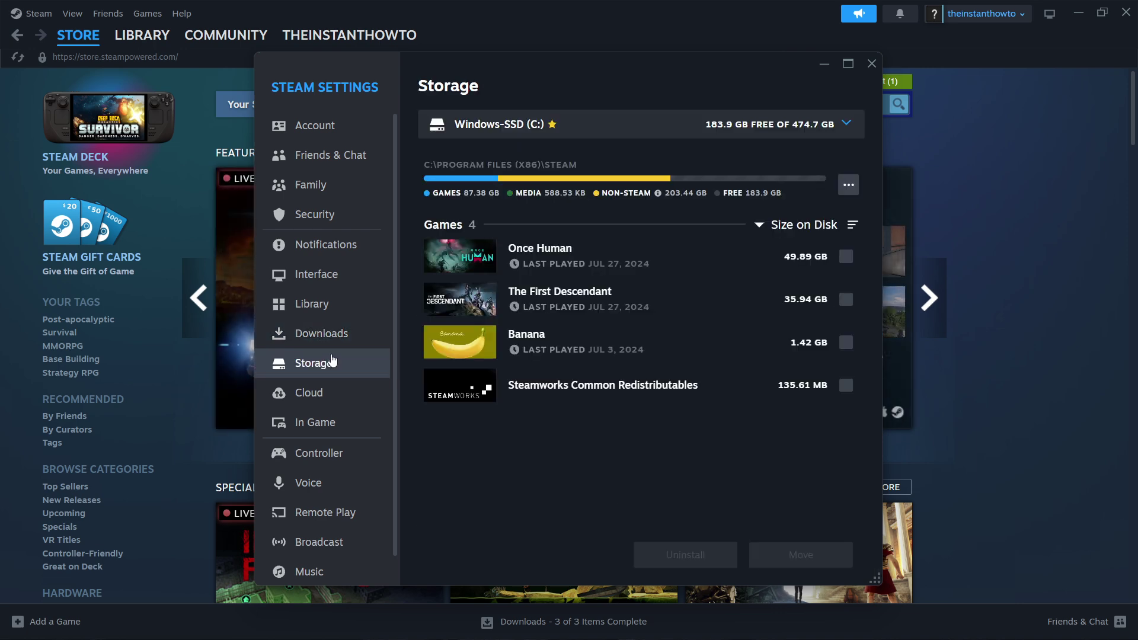
left_click(848, 184)
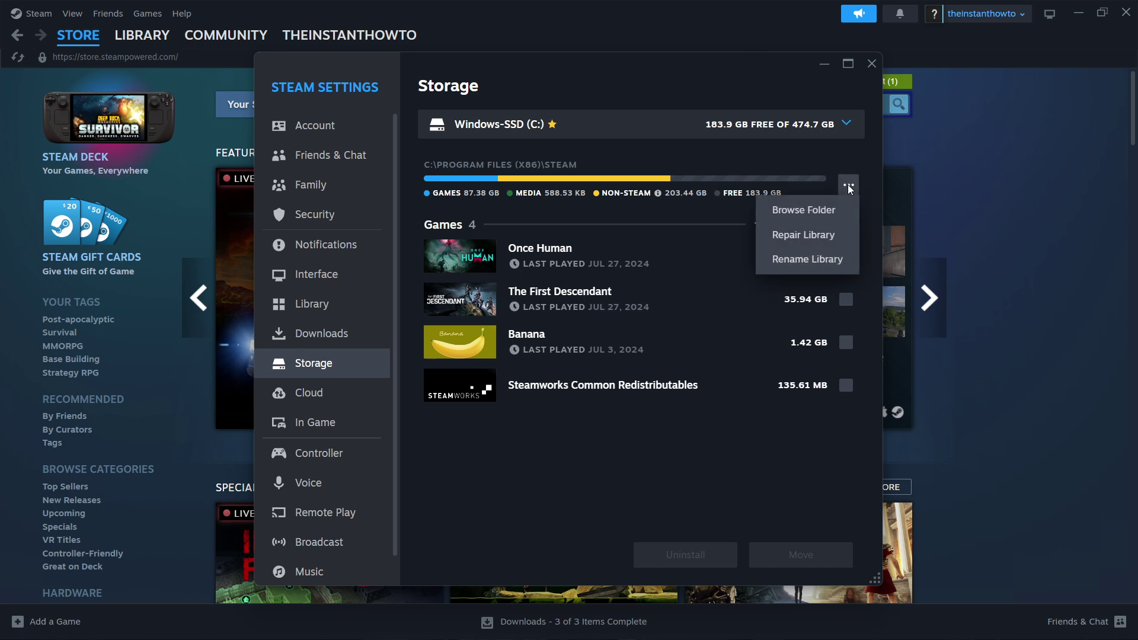
left_click(829, 236)
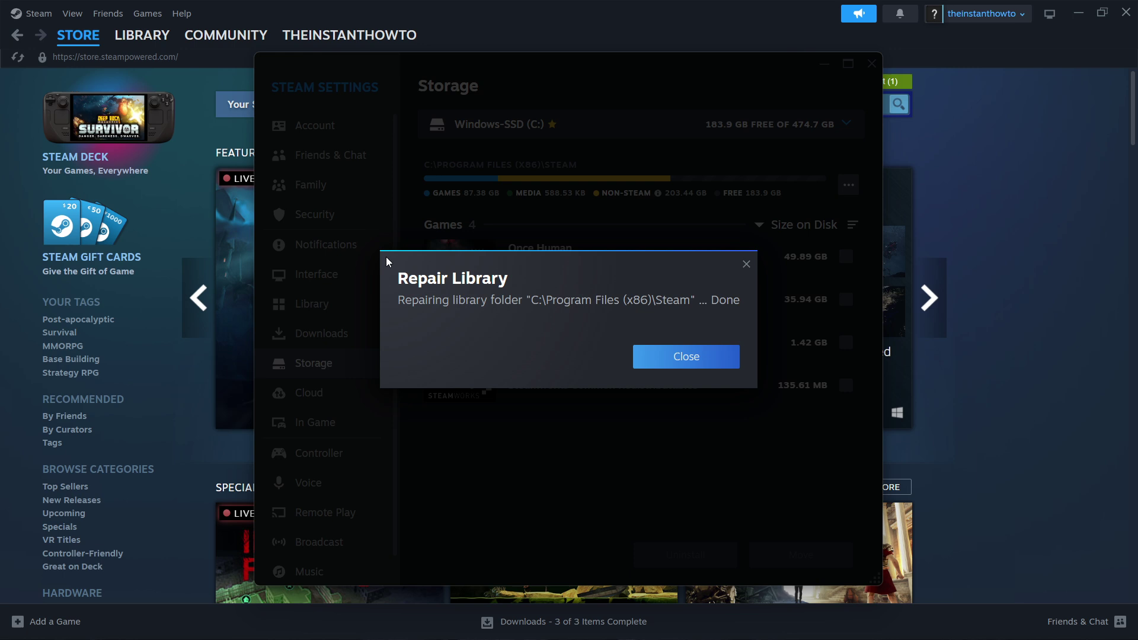
left_click(716, 359)
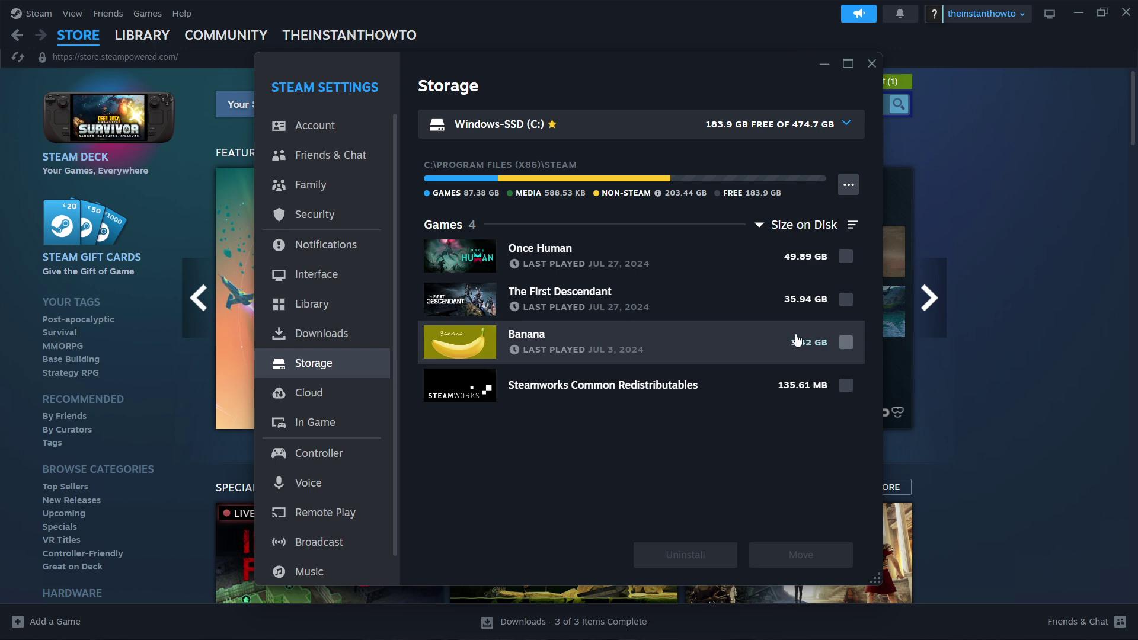
left_click(871, 64)
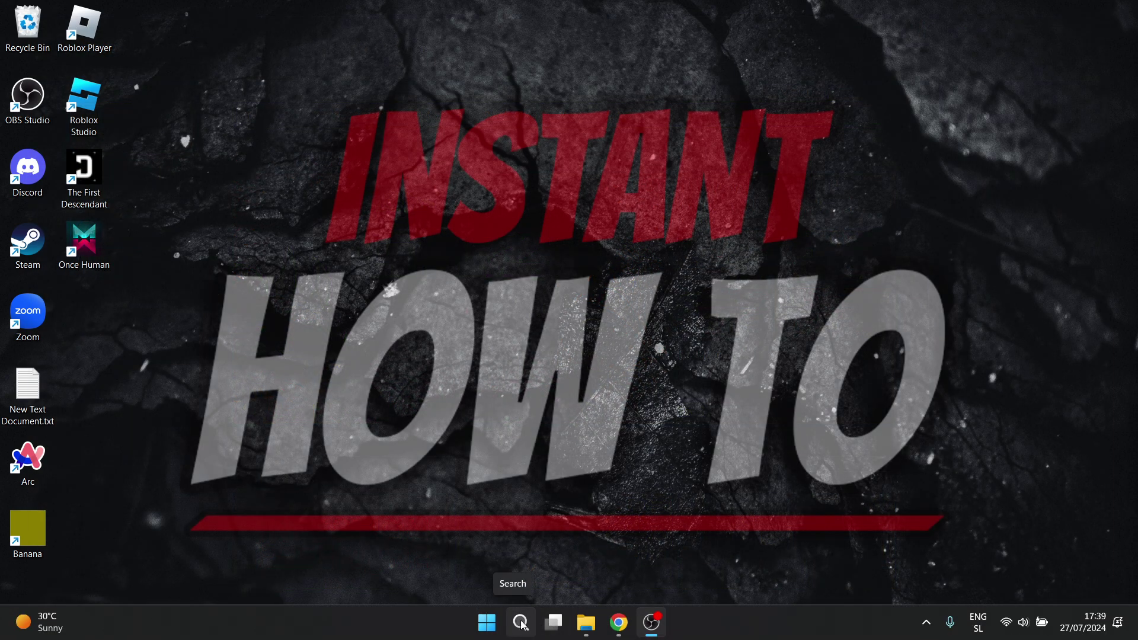
Search Windows for "update", run a check for Windows updates, and close the update settings.
left_click(519, 623)
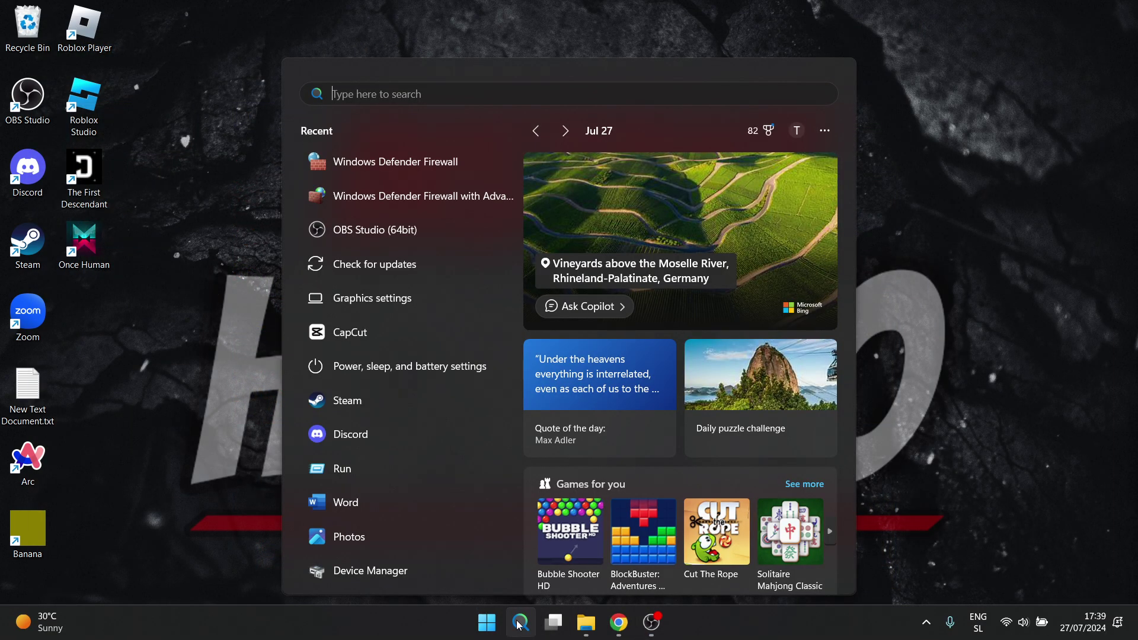
type("update")
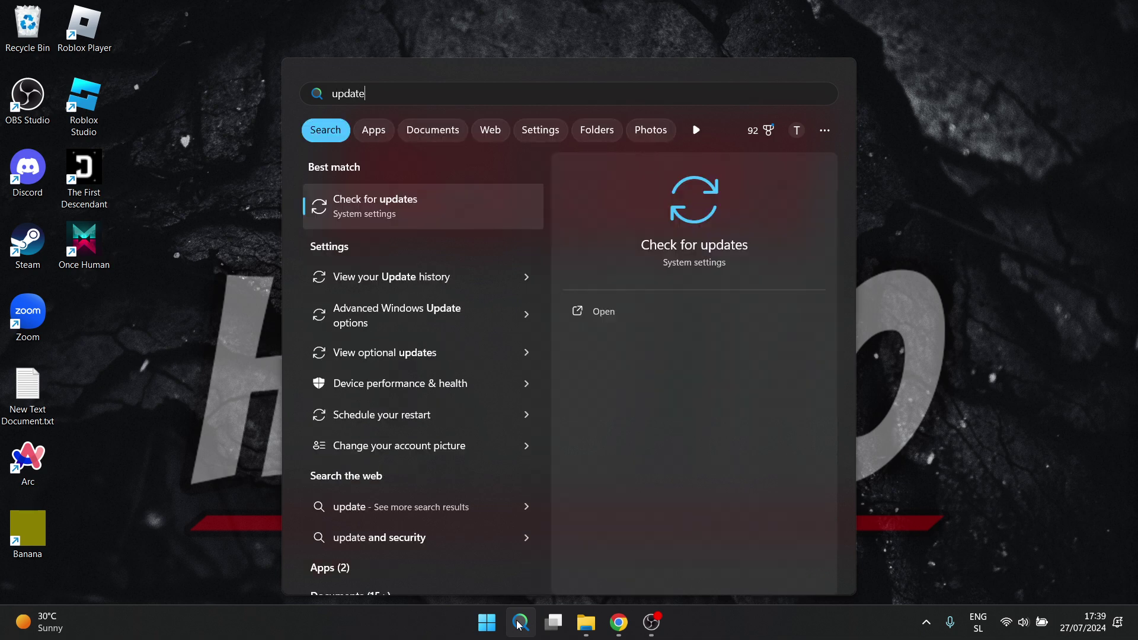
left_click(394, 211)
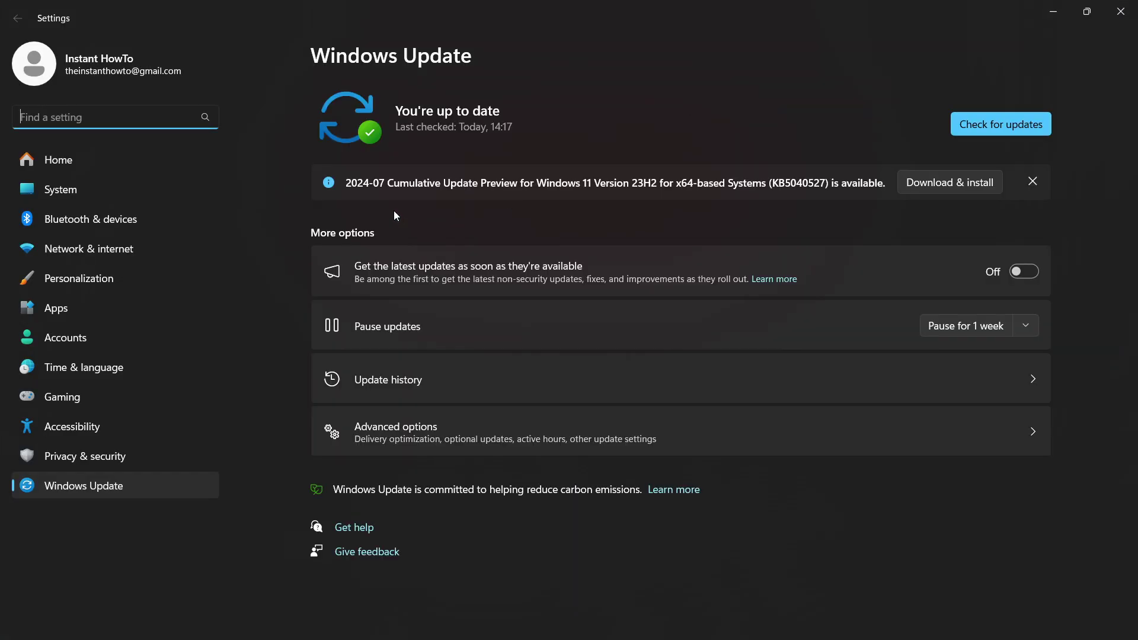
left_click(1026, 121)
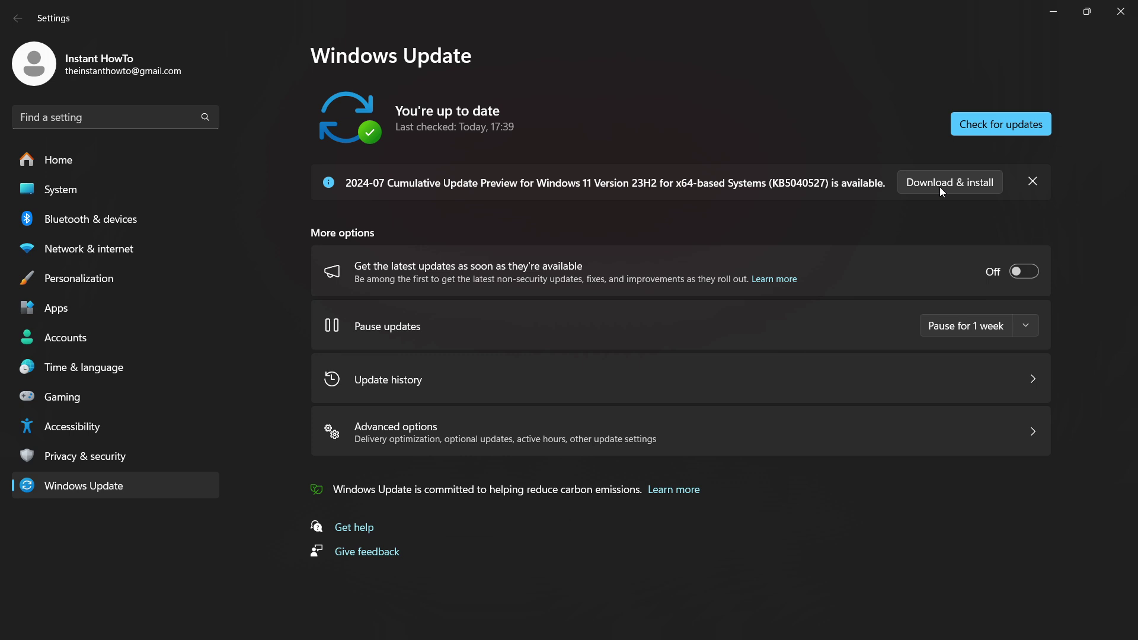
left_click(1124, 6)
Open Windows Defender Firewall's allowed apps list, enable changes to it, and locate the Steam and Steam Web Helper entries.
left_click(522, 631)
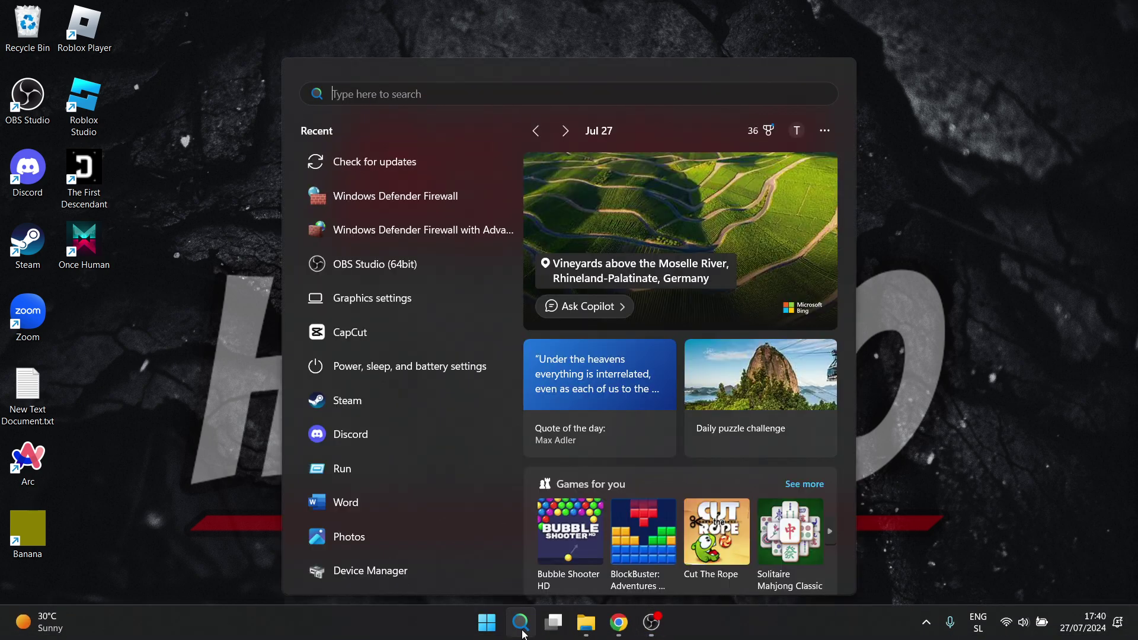
type("defender")
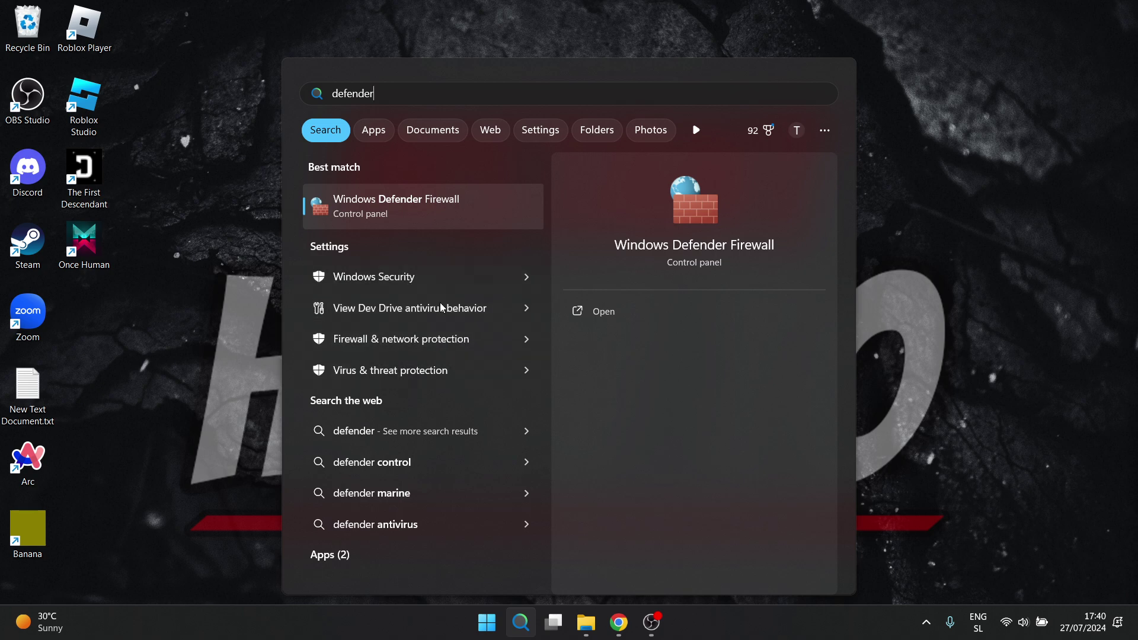
left_click(390, 205)
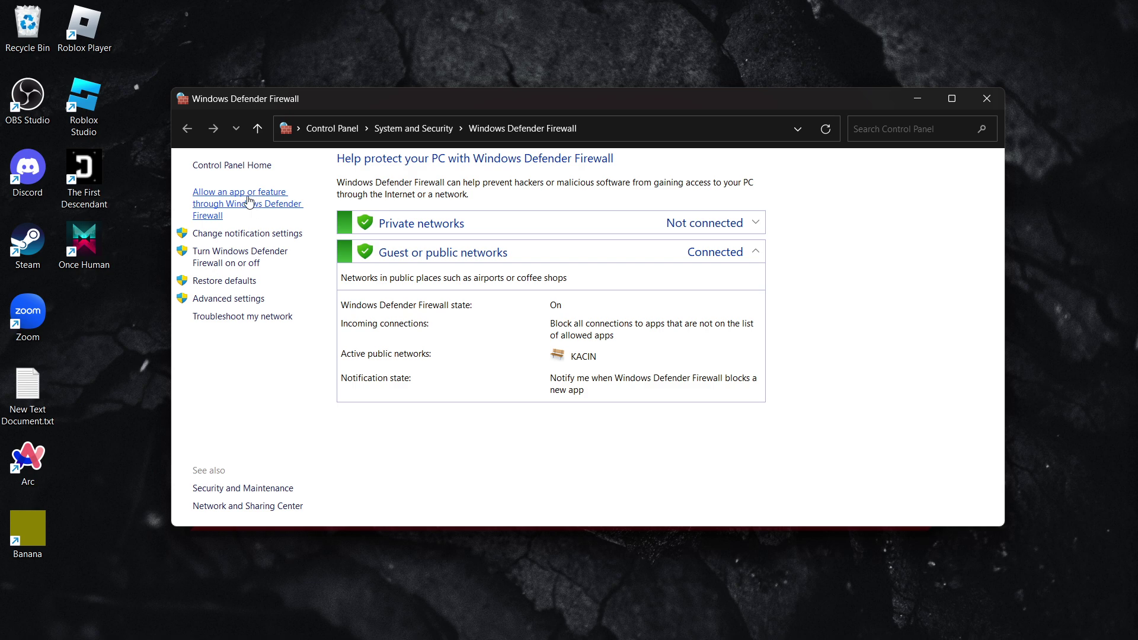
left_click(249, 201)
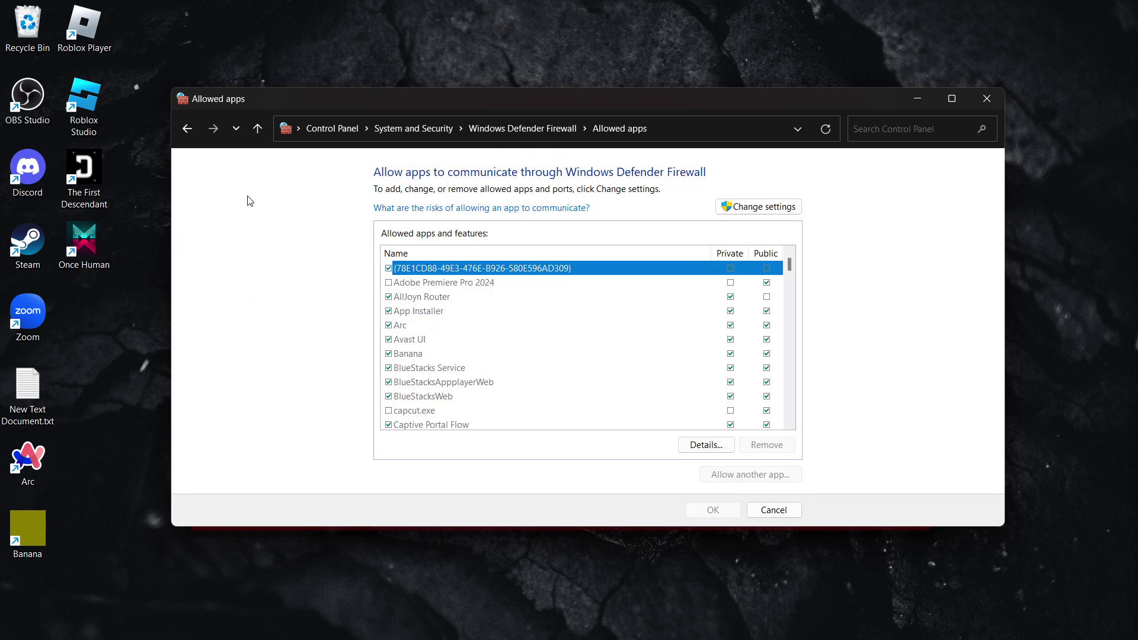
left_click(772, 214)
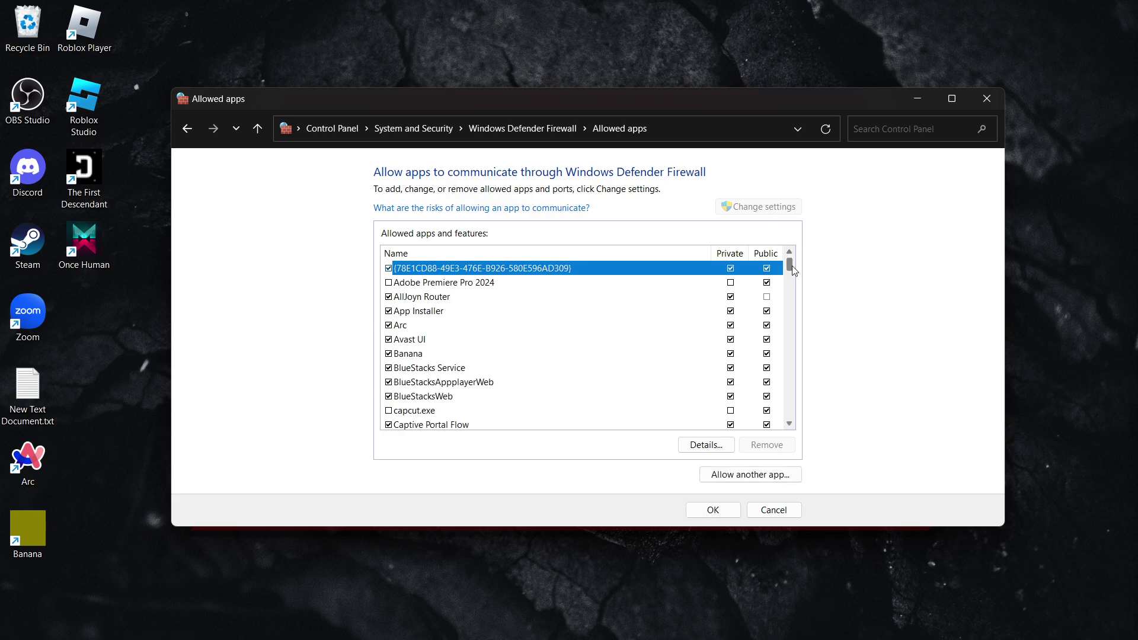
left_click_drag(792, 265, 791, 280)
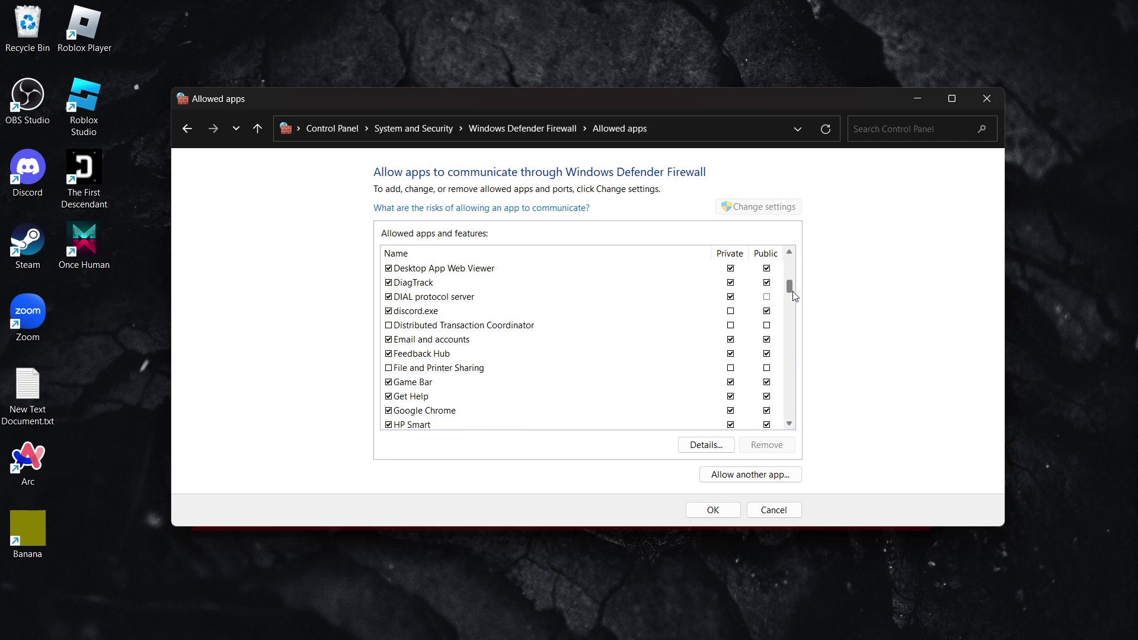
left_click_drag(793, 293, 798, 370)
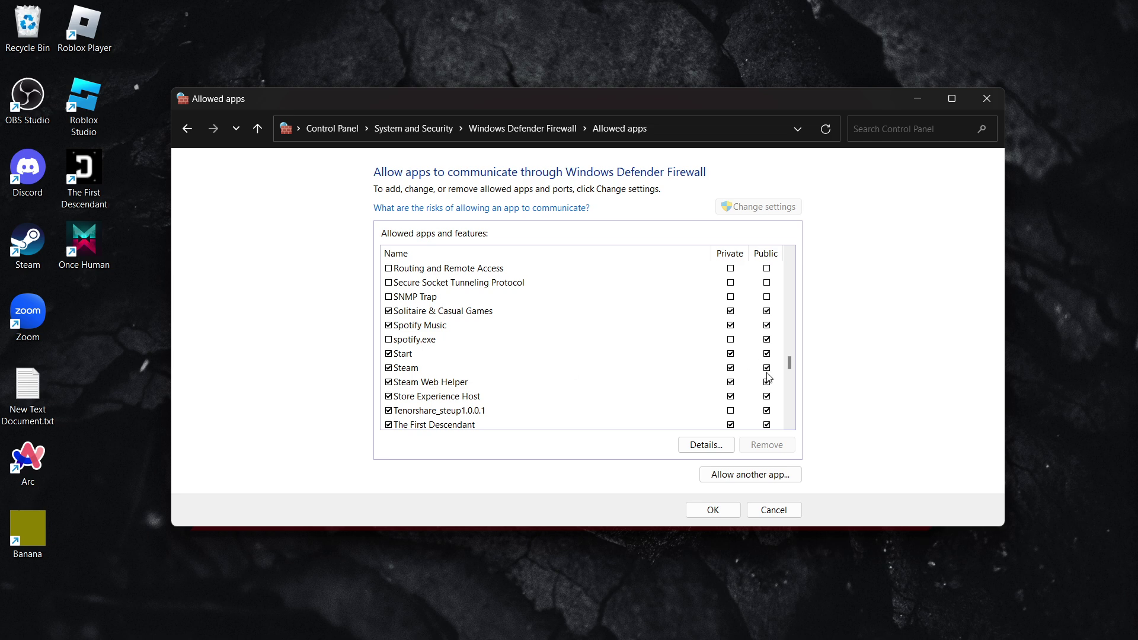
Start allowing another app through the firewall and browse to Program Files (x86) on Windows-SSD (C:).
left_click(754, 479)
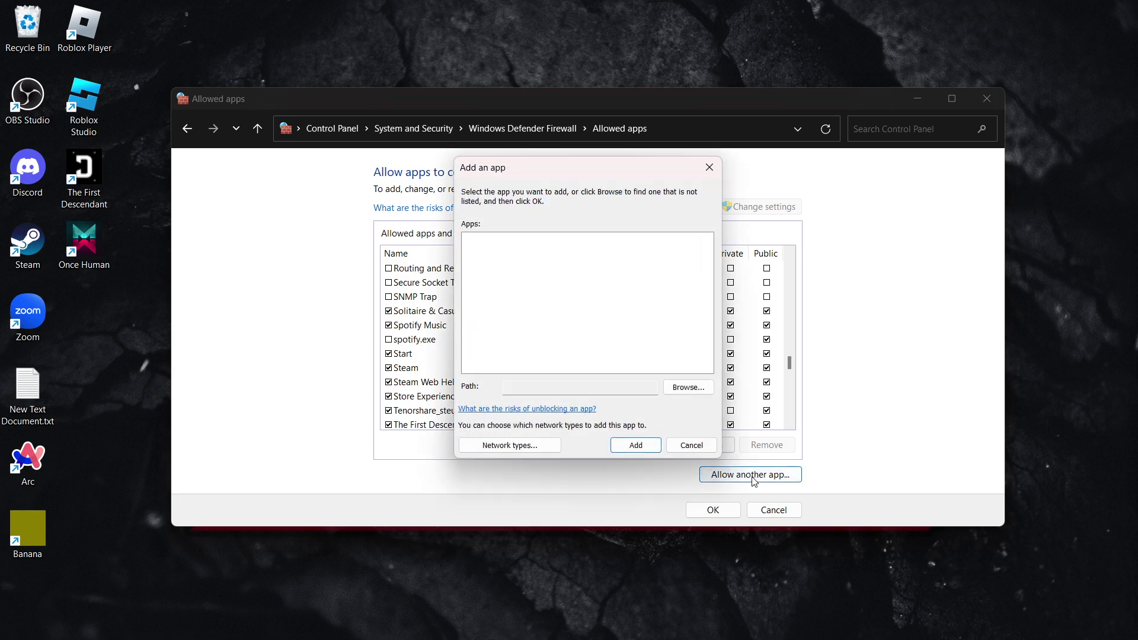
left_click(692, 390)
scroll(484, 420, "down", 3)
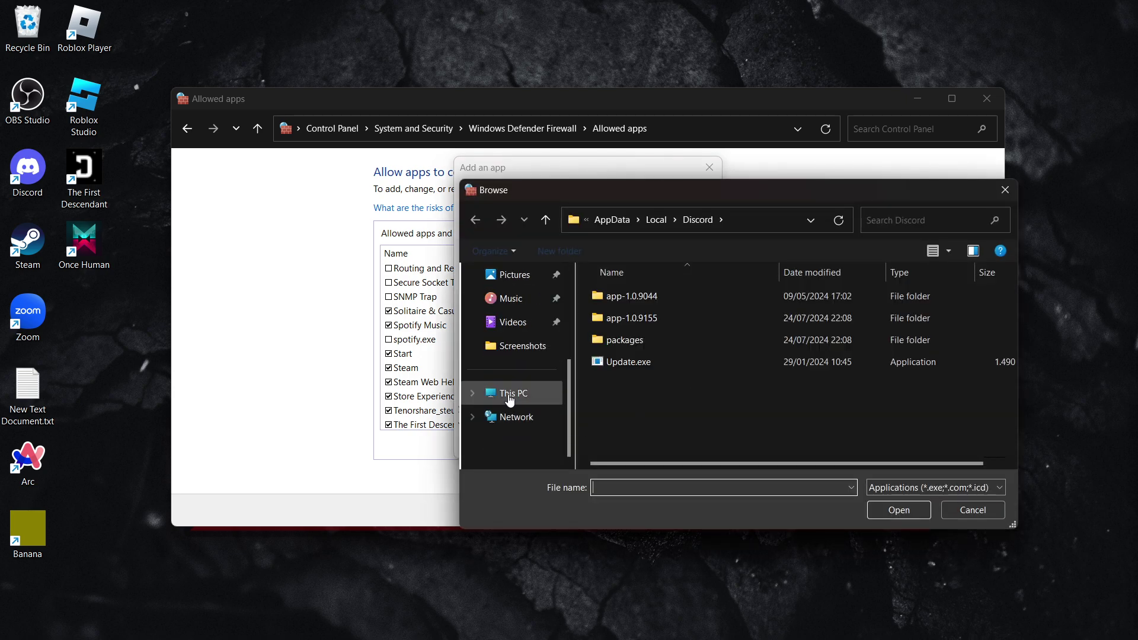
left_click(519, 396)
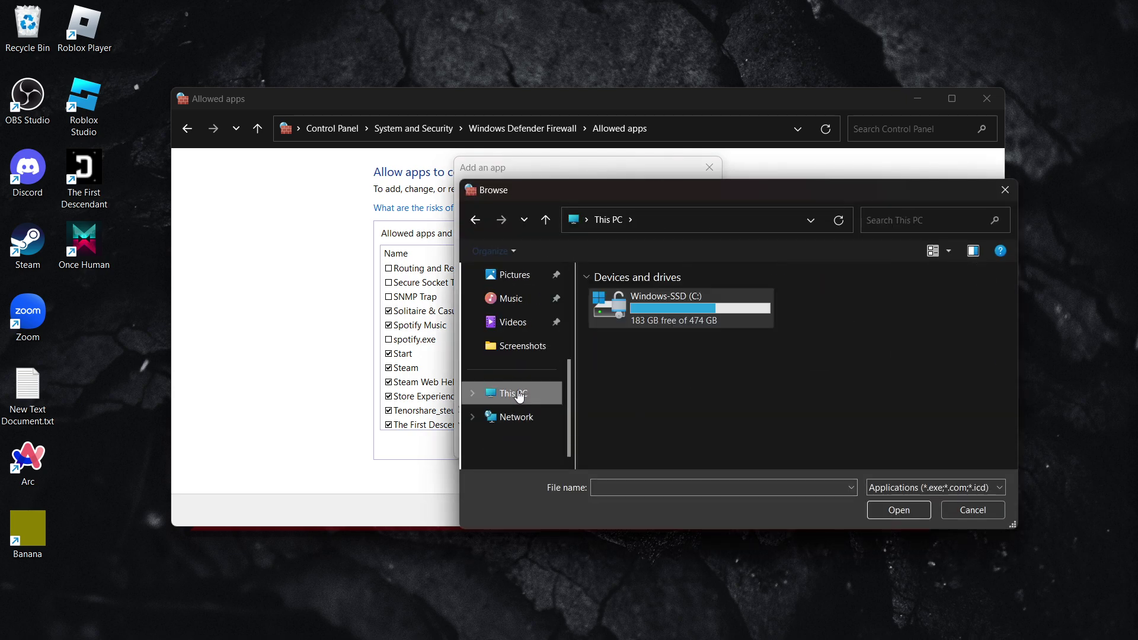
double_click(669, 322)
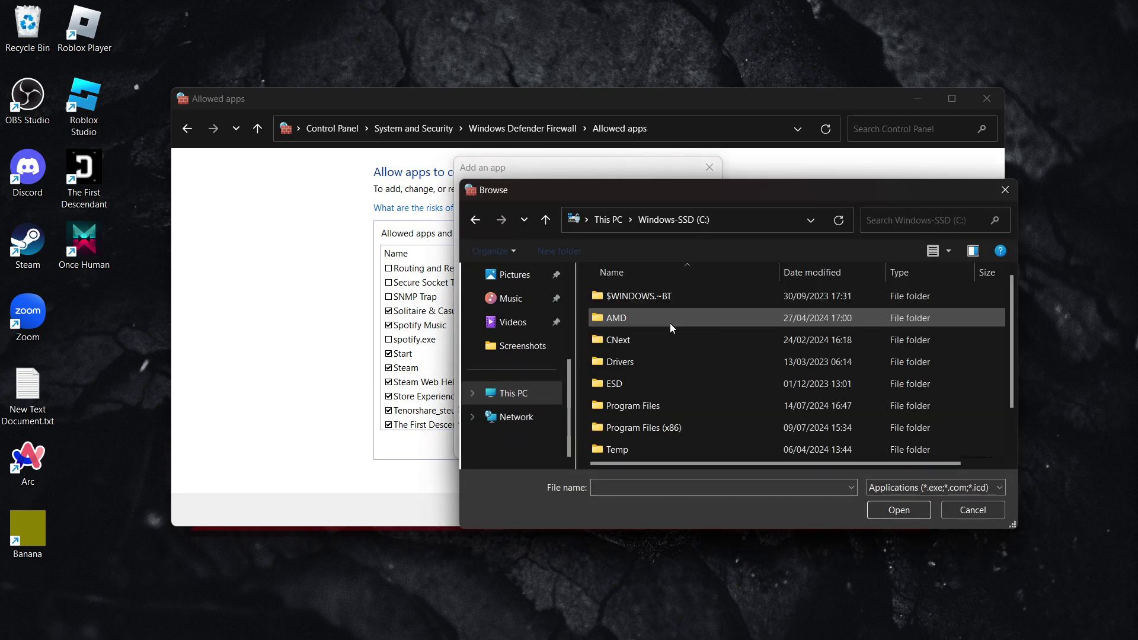
double_click(670, 428)
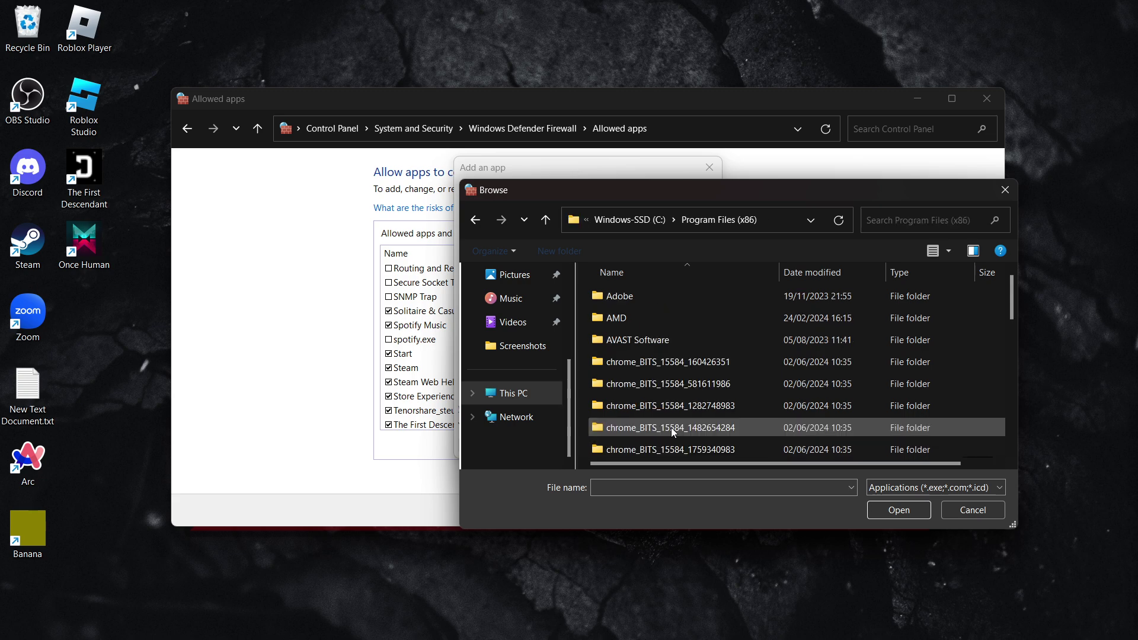
Select steam.exe in the Steam folder, and dismiss the file browser and the Add an app dialog.
scroll(658, 391, "down", 3)
scroll(652, 382, "down", 5)
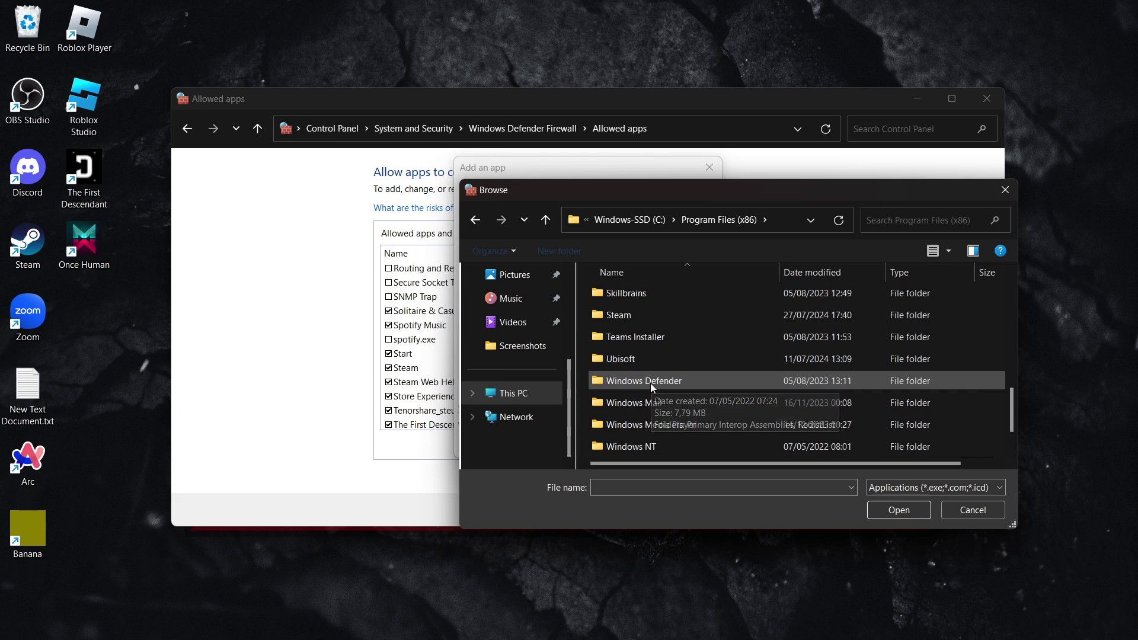
double_click(618, 315)
scroll(634, 324, "down", 5)
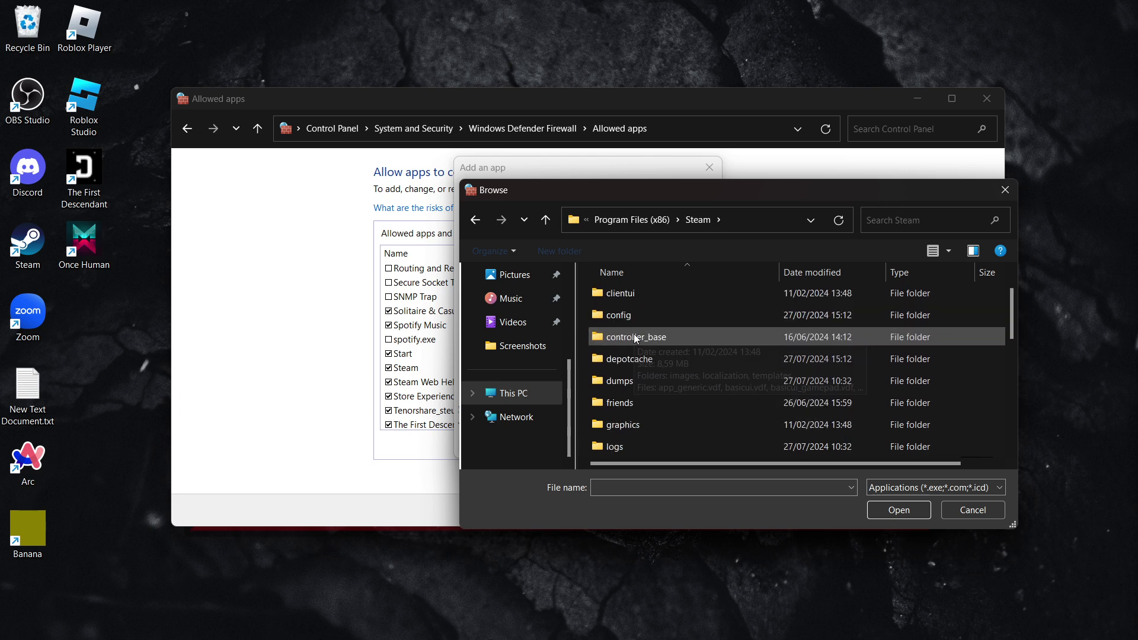
scroll(634, 334, "down", 3)
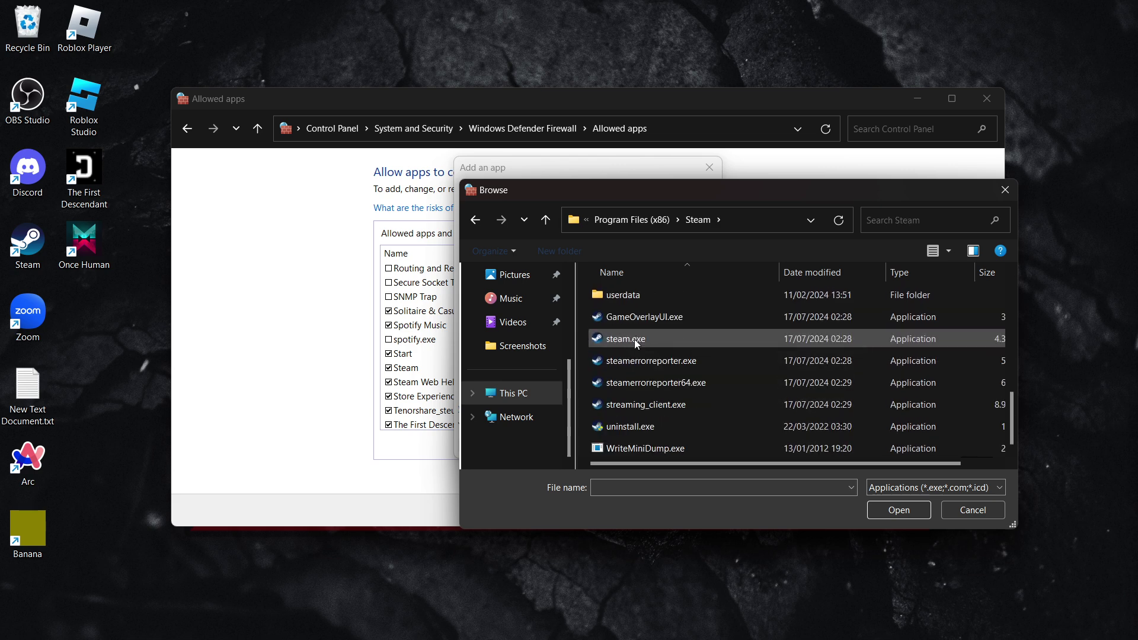
left_click(673, 343)
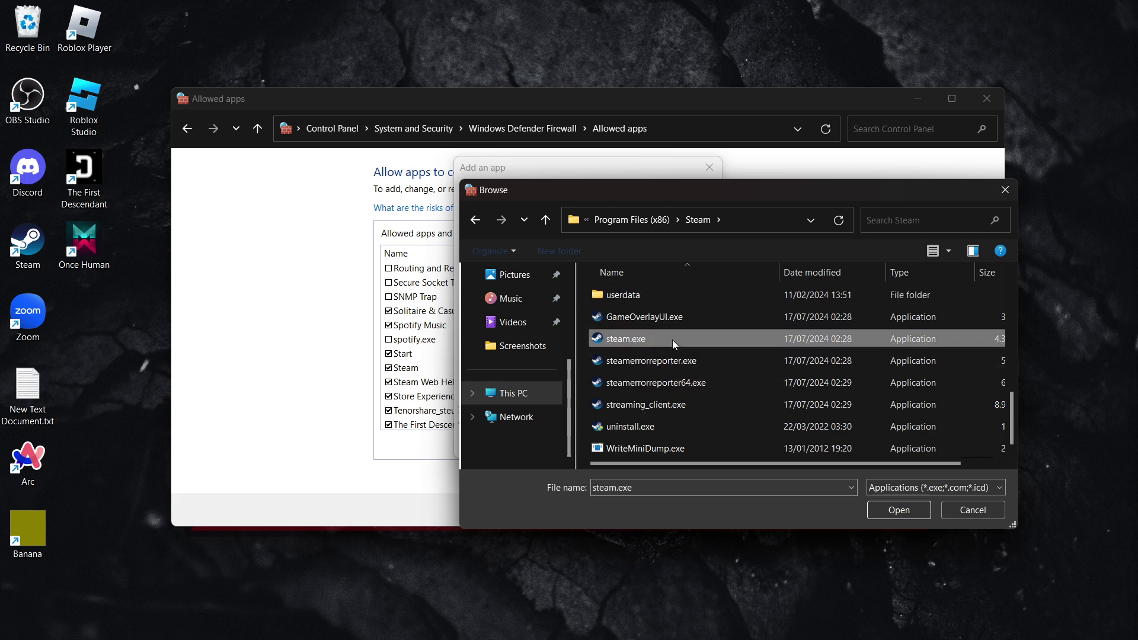
left_click(1010, 192)
left_click(709, 167)
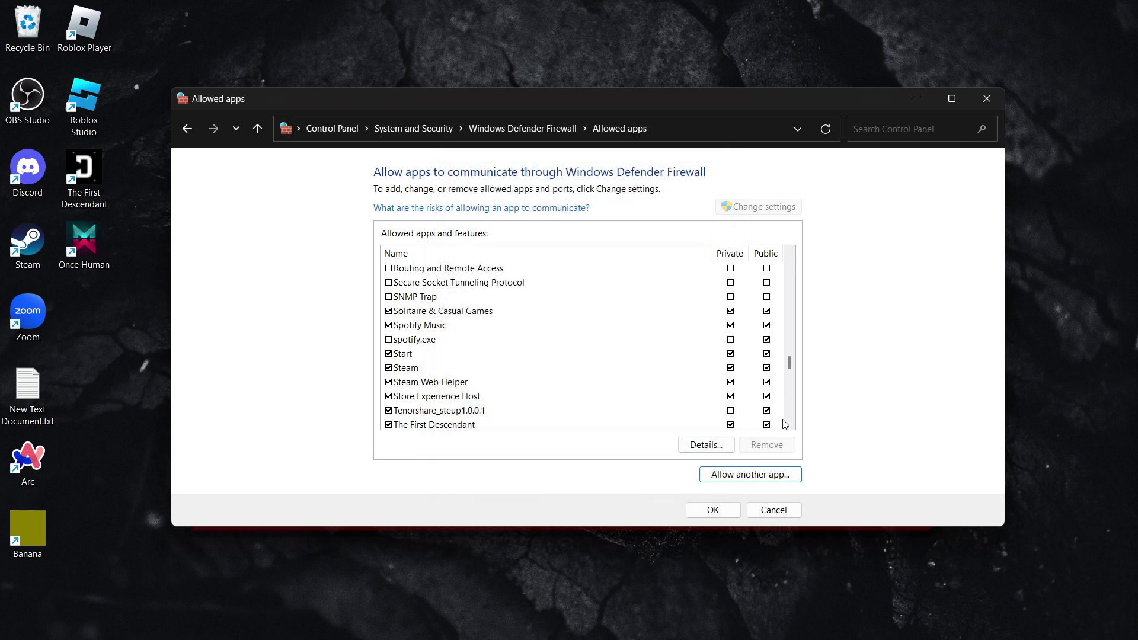